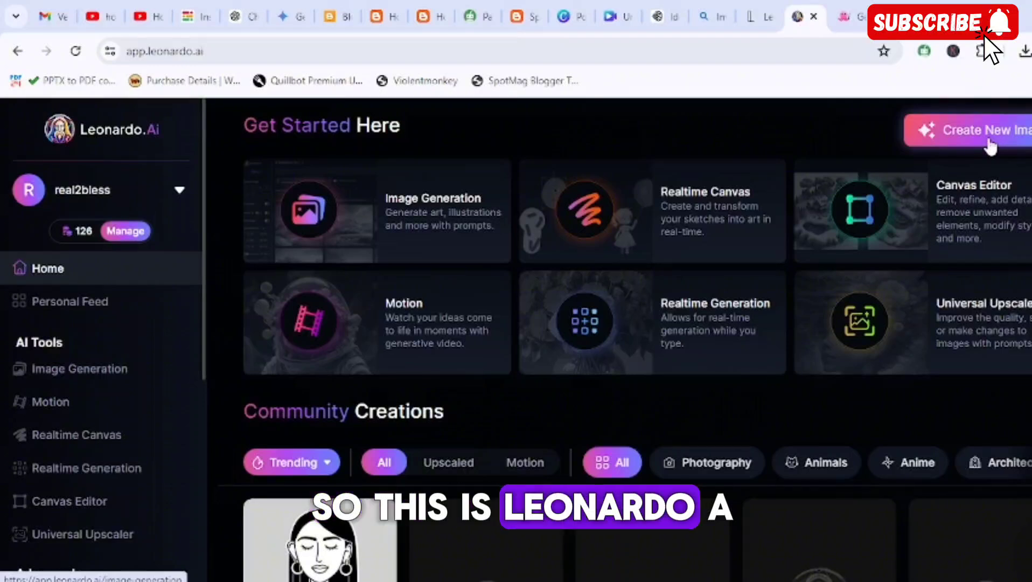
Scroll the Leonardo.Ai home page, then open Image Generation showing the Igbo girl snake prompt.
scroll(887, 288, down, 2)
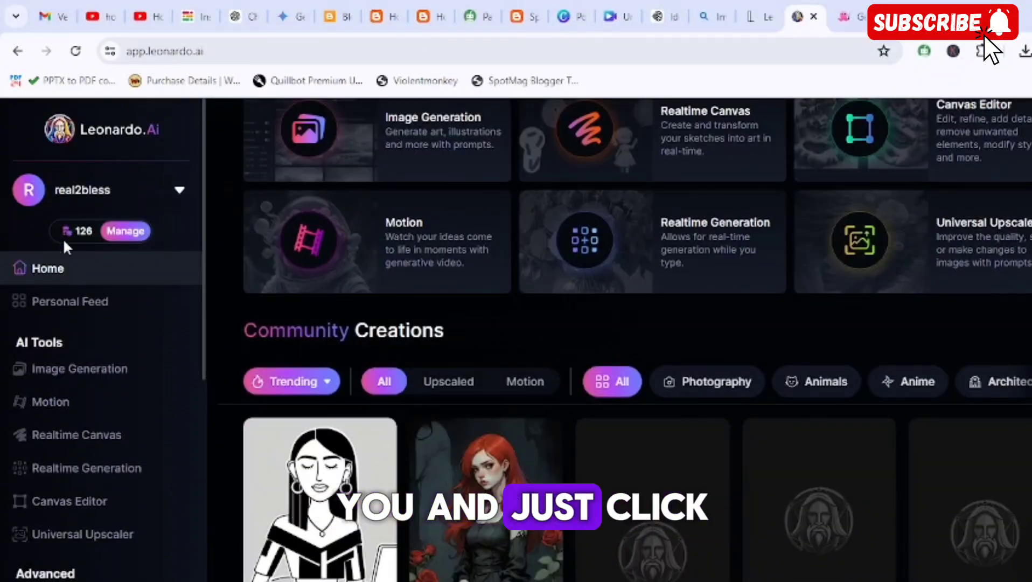
scroll(63, 241, down, 4)
scroll(346, 383, down, 4)
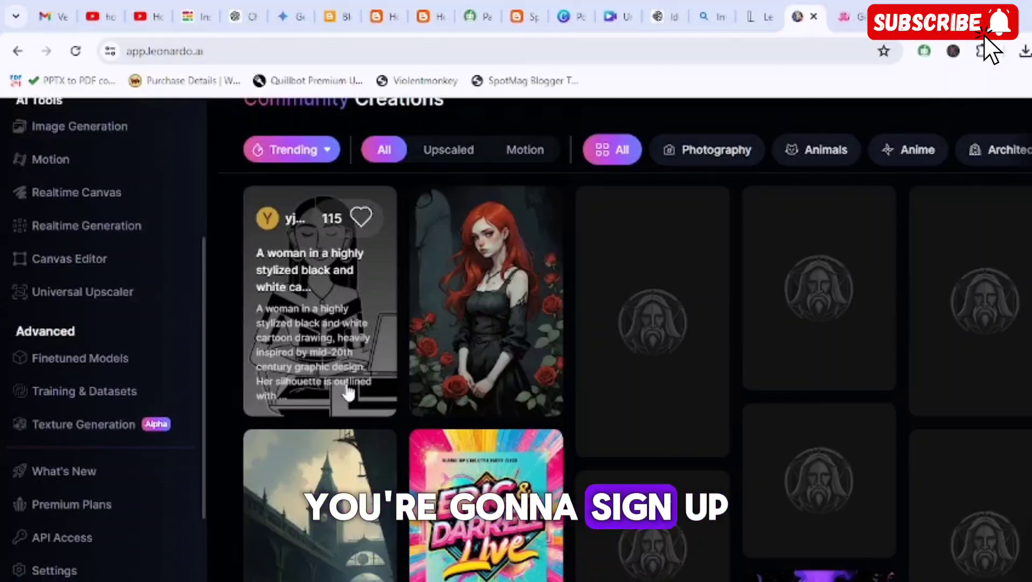
scroll(307, 267, up, 5)
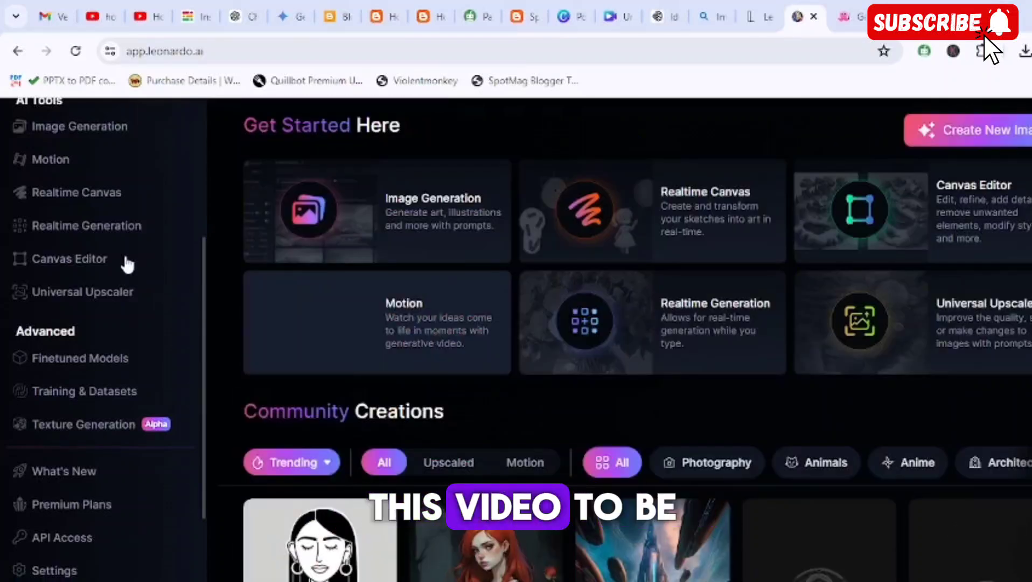
scroll(128, 264, up, 4)
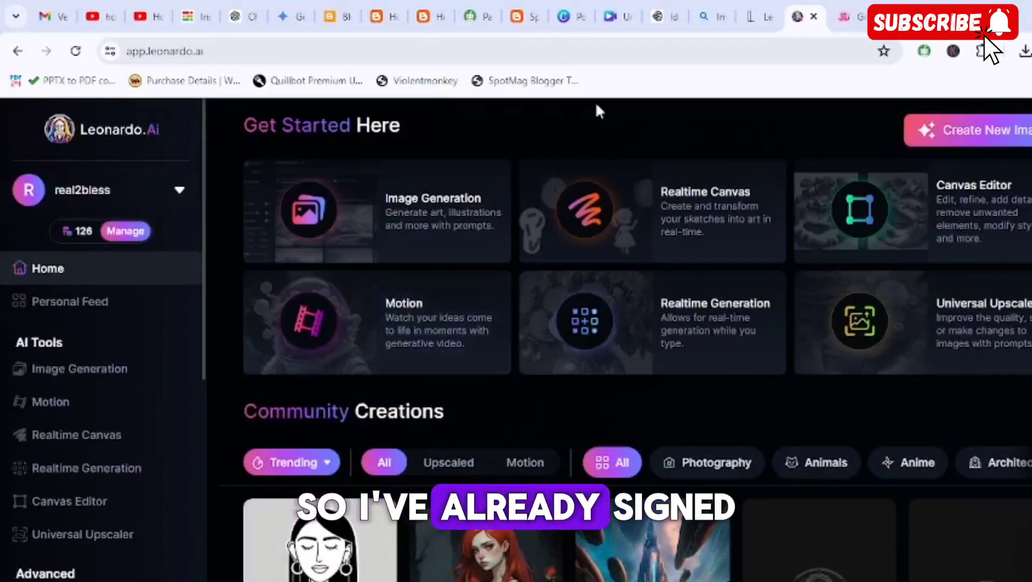
click(419, 234)
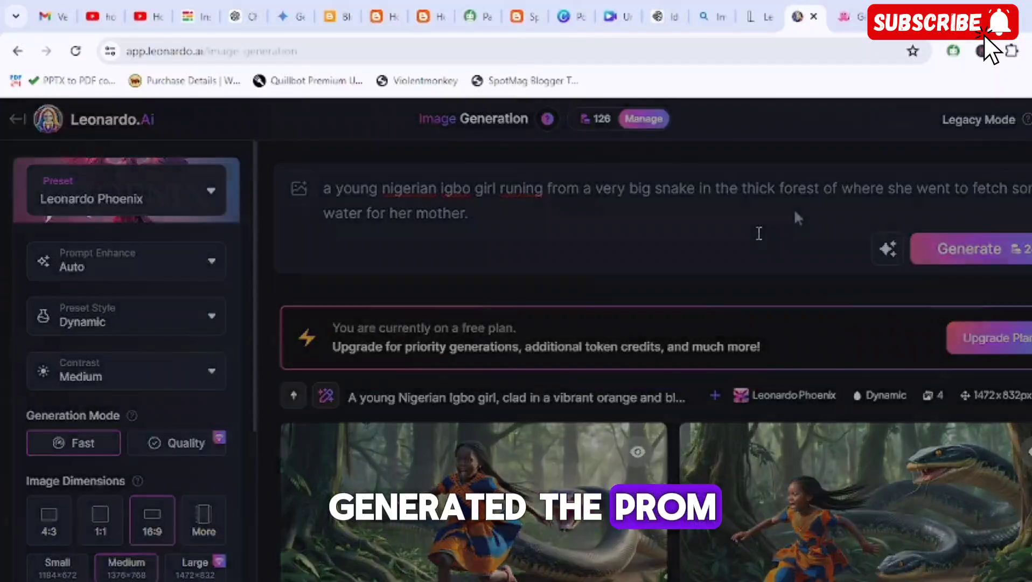
Scroll through the generated pictures of the girl fleeing the giant snake.
scroll(796, 208, down, 3)
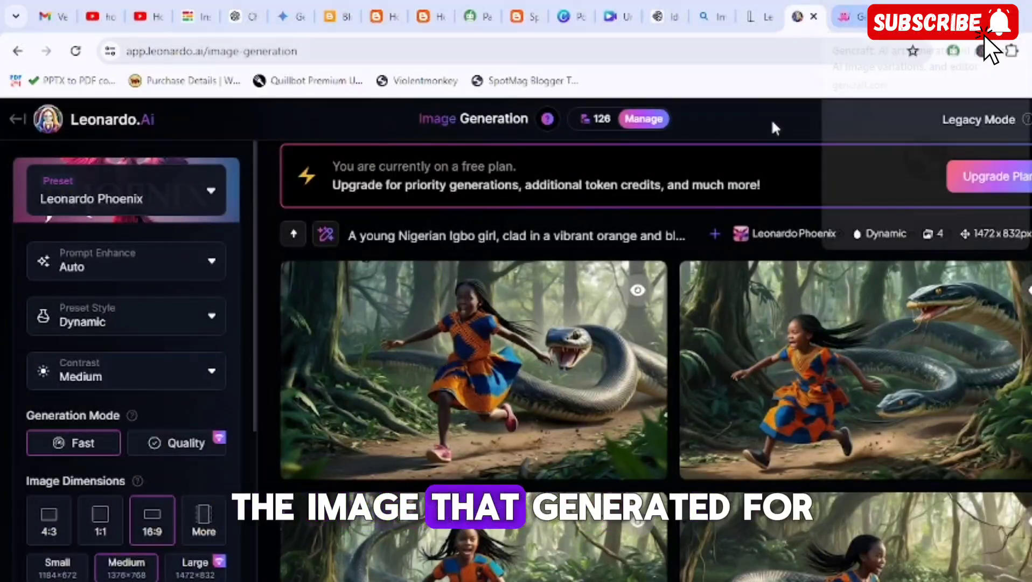
mouse_move(862, 418)
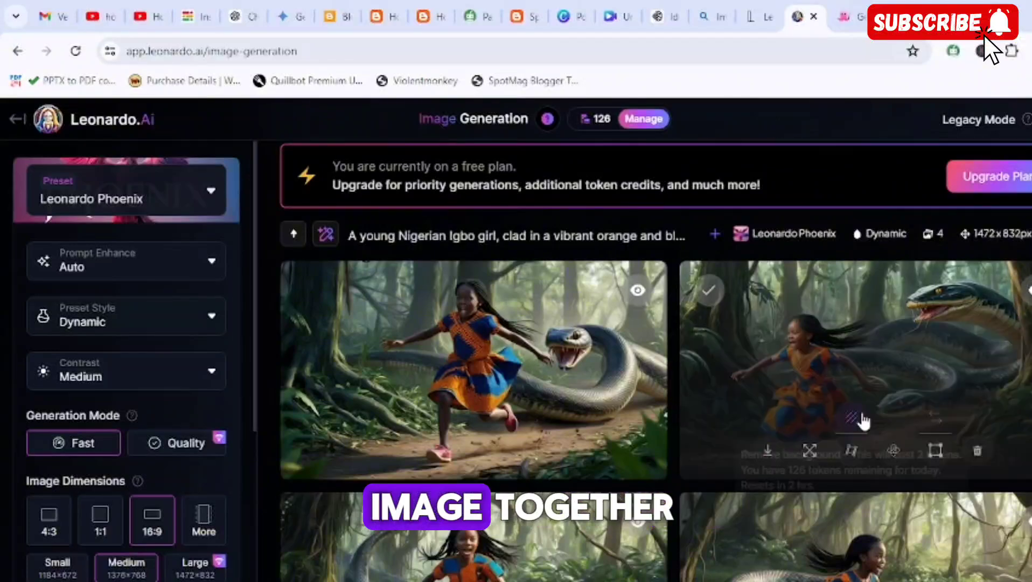
scroll(862, 420, up, 3)
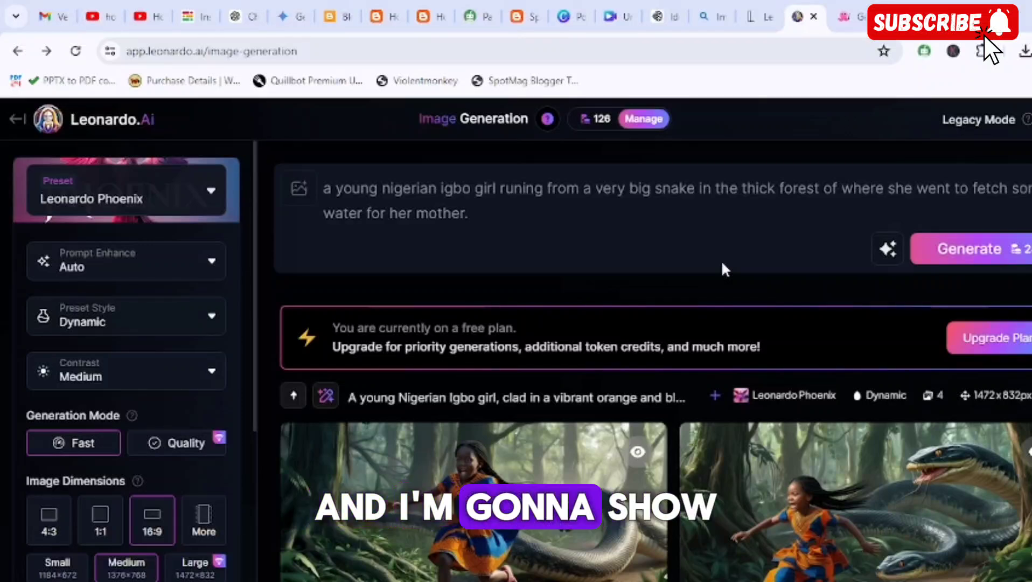
scroll(720, 259, down, 2)
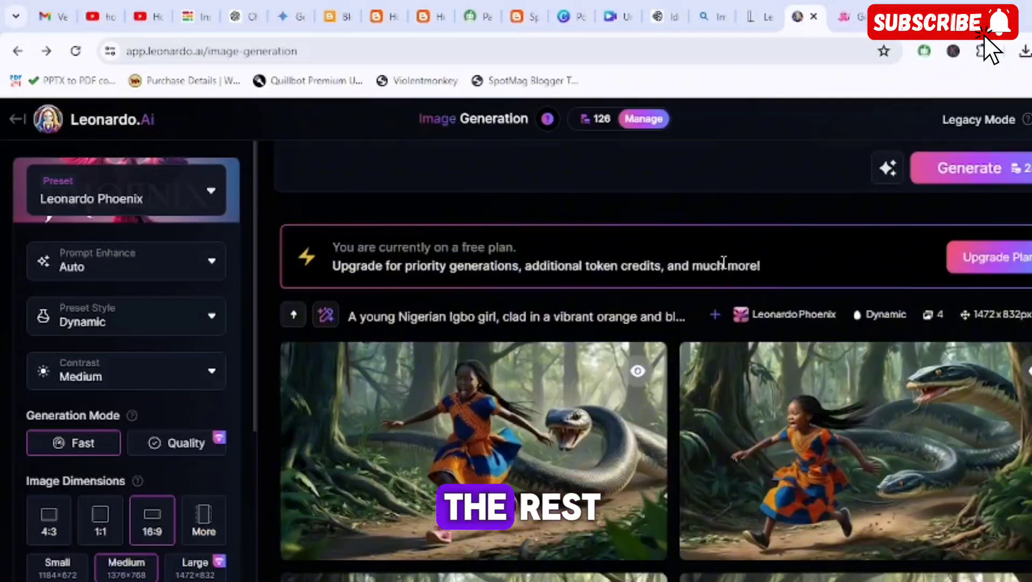
scroll(723, 261, down, 4)
scroll(723, 272, down, 5)
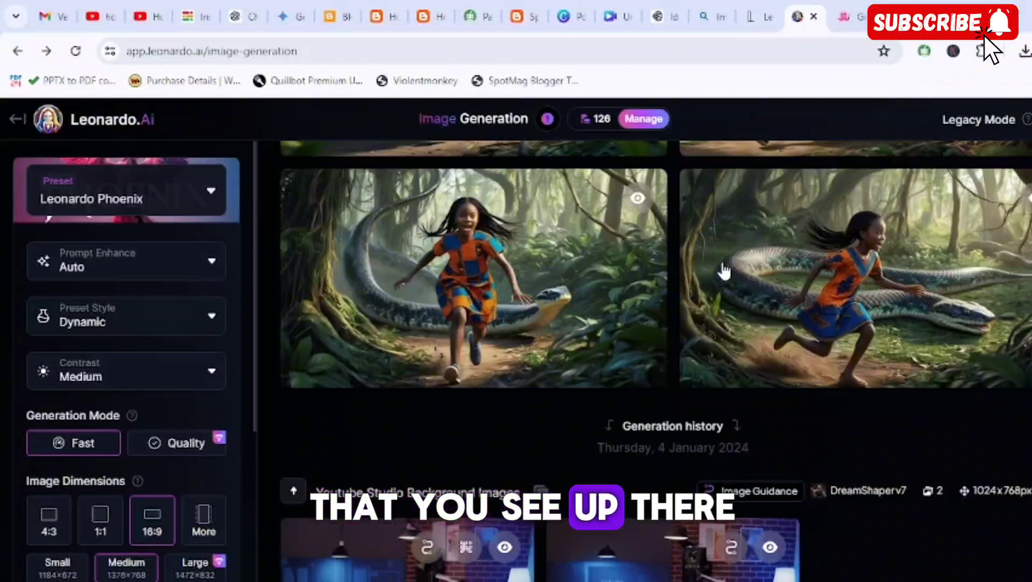
scroll(724, 272, up, 3)
scroll(724, 271, up, 3)
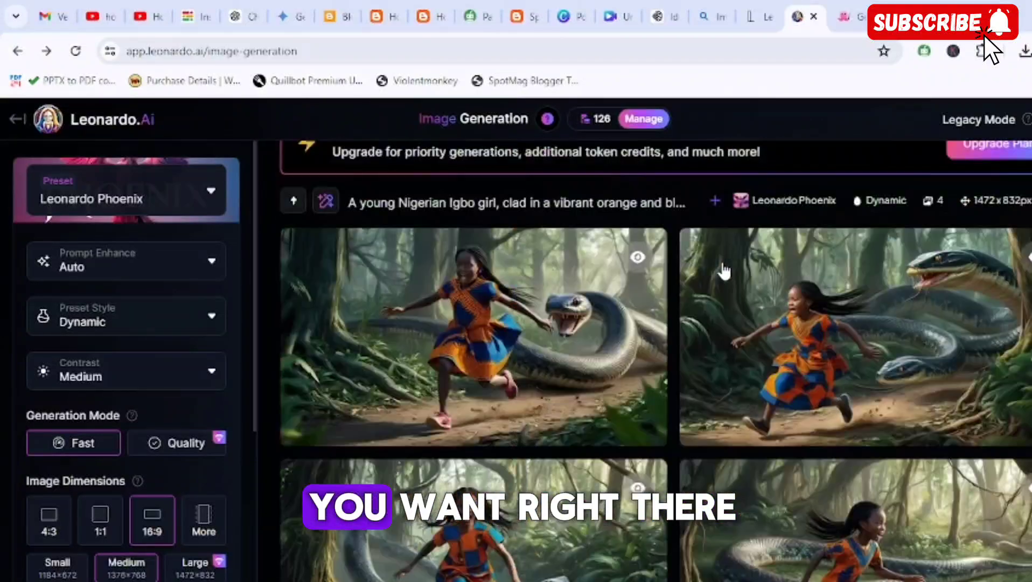
scroll(724, 271, up, 4)
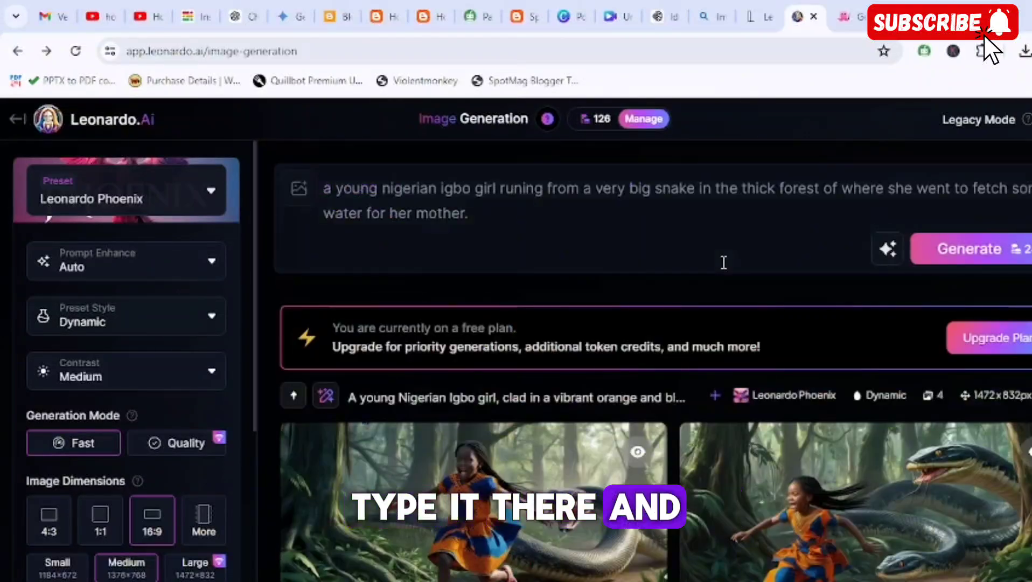
scroll(724, 262, down, 3)
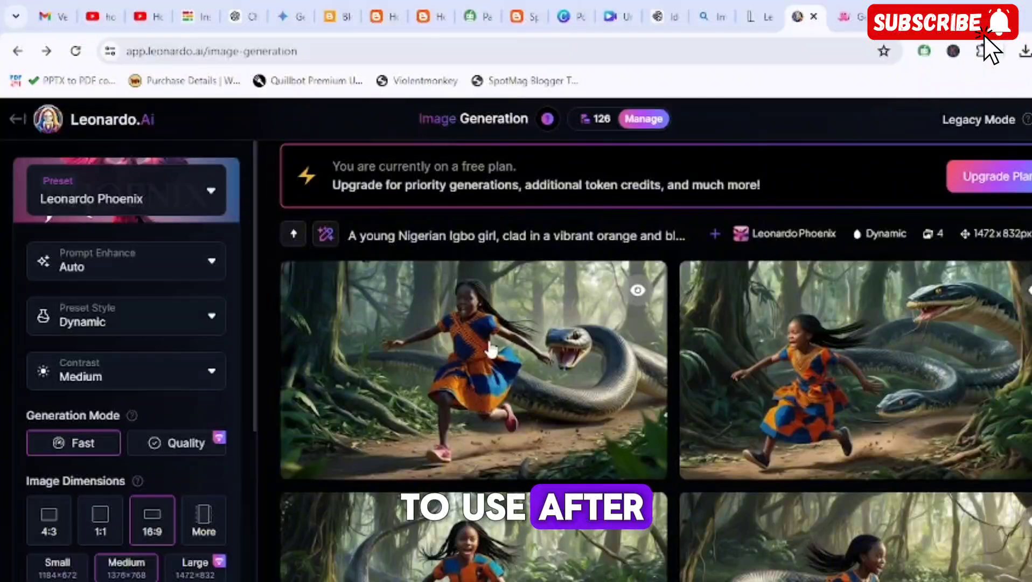
Enlarge the first girl-and-snake image, close it, and return to the Leonardo.Ai home page.
click(491, 349)
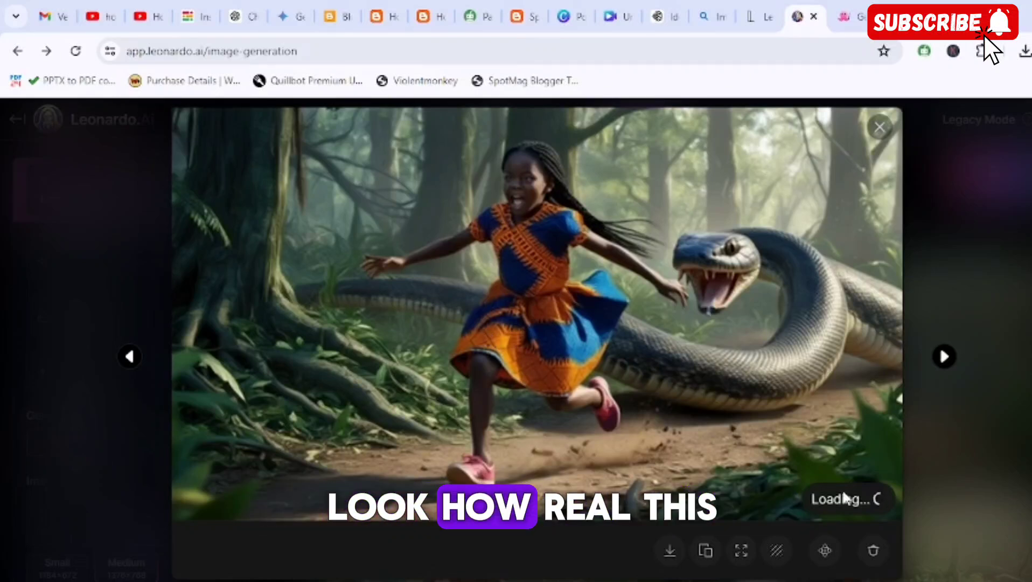
click(880, 130)
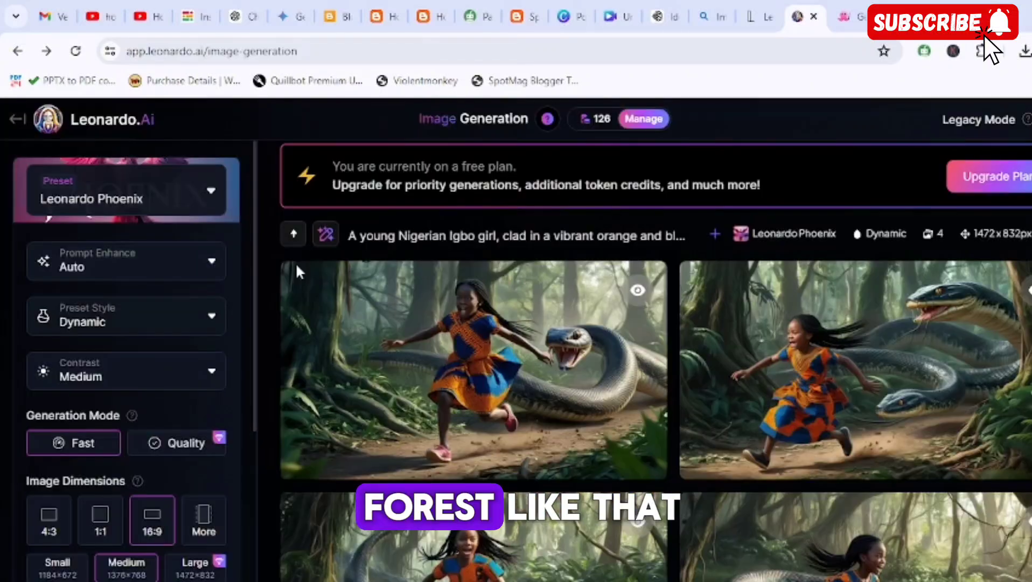
click(109, 125)
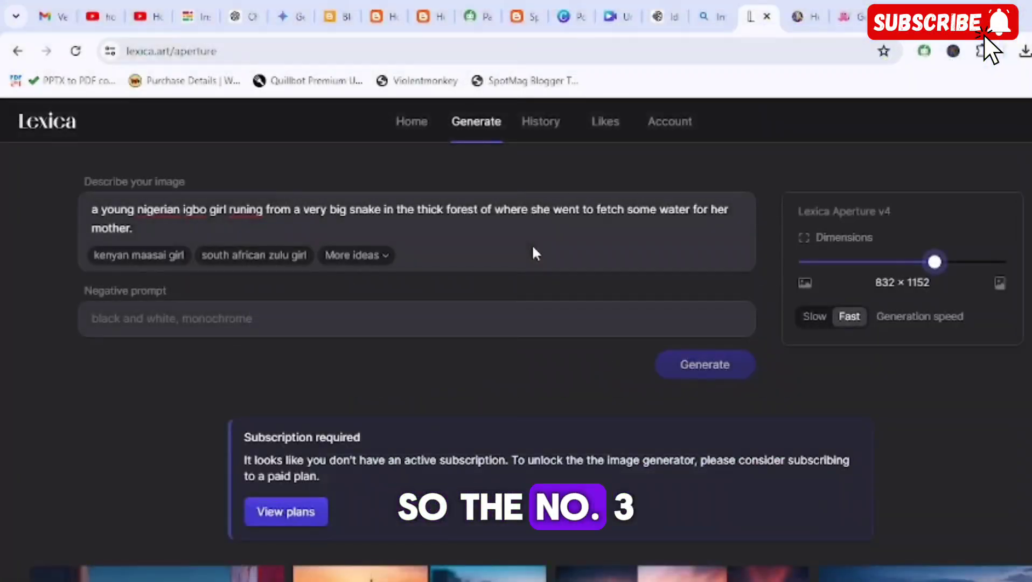
Scroll the Lexica Aperture generator and its image grid, then go to Lexica's Home page.
scroll(377, 378, down, 4)
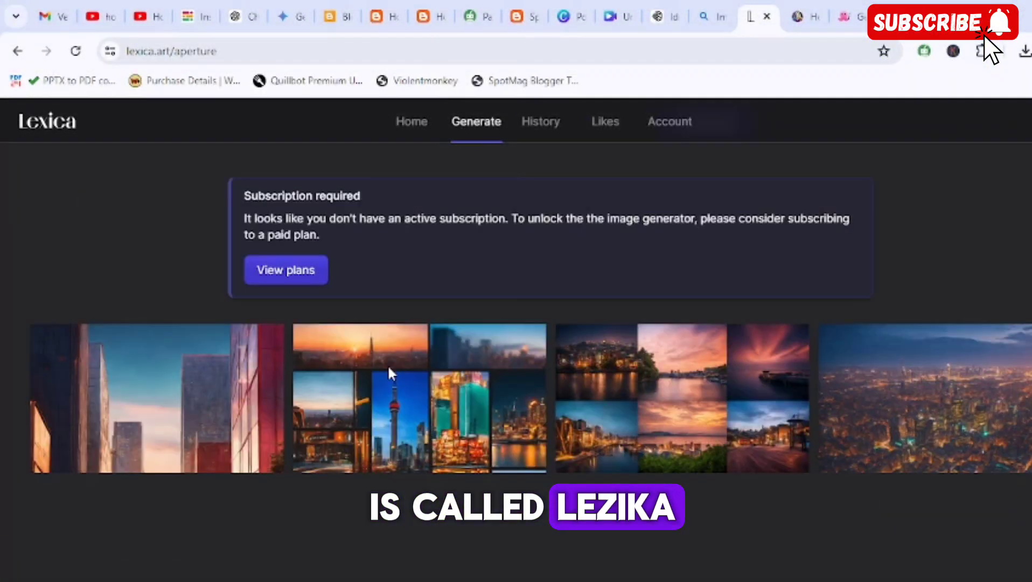
scroll(387, 365, up, 3)
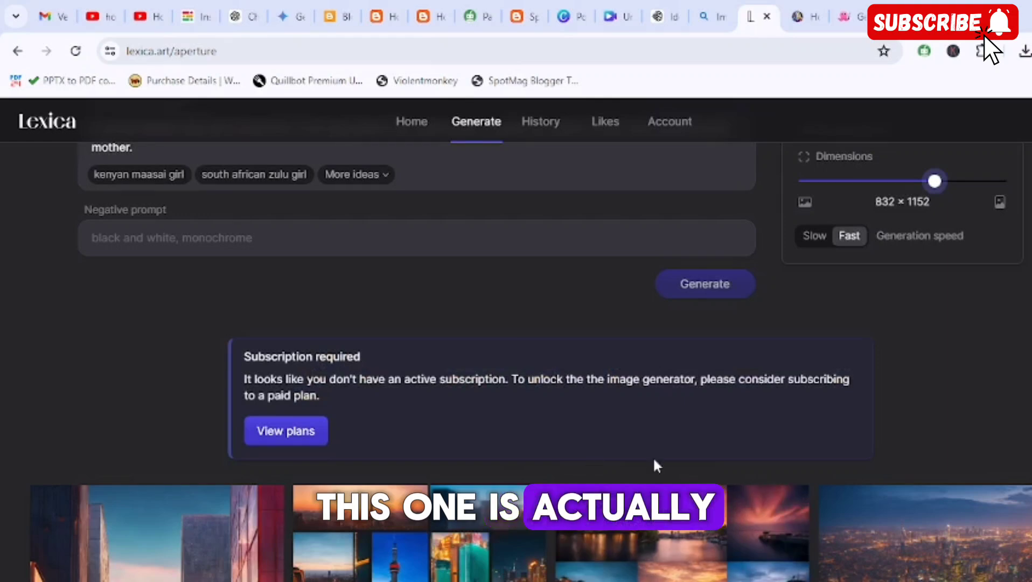
scroll(653, 456, down, 5)
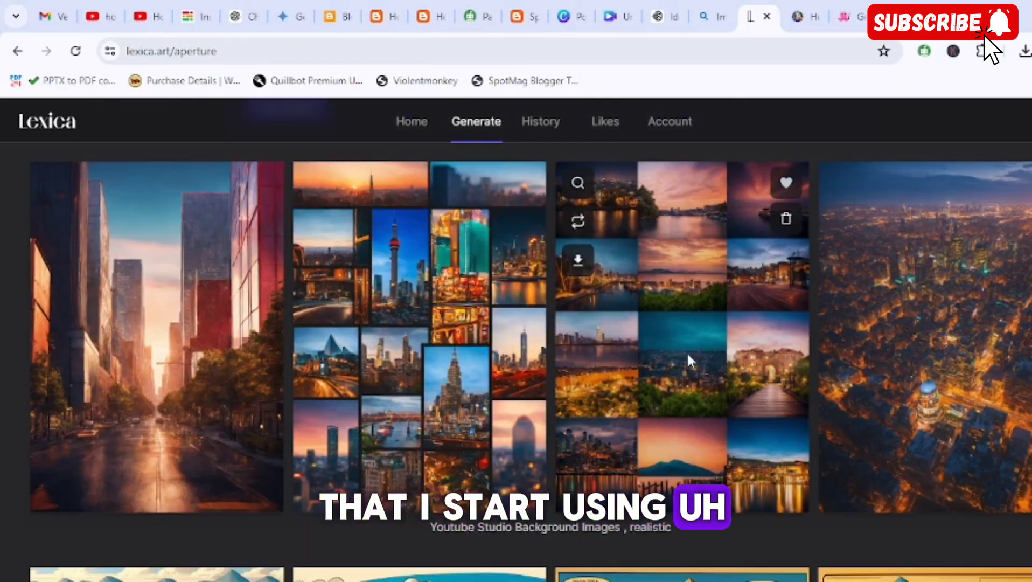
scroll(686, 352, down, 5)
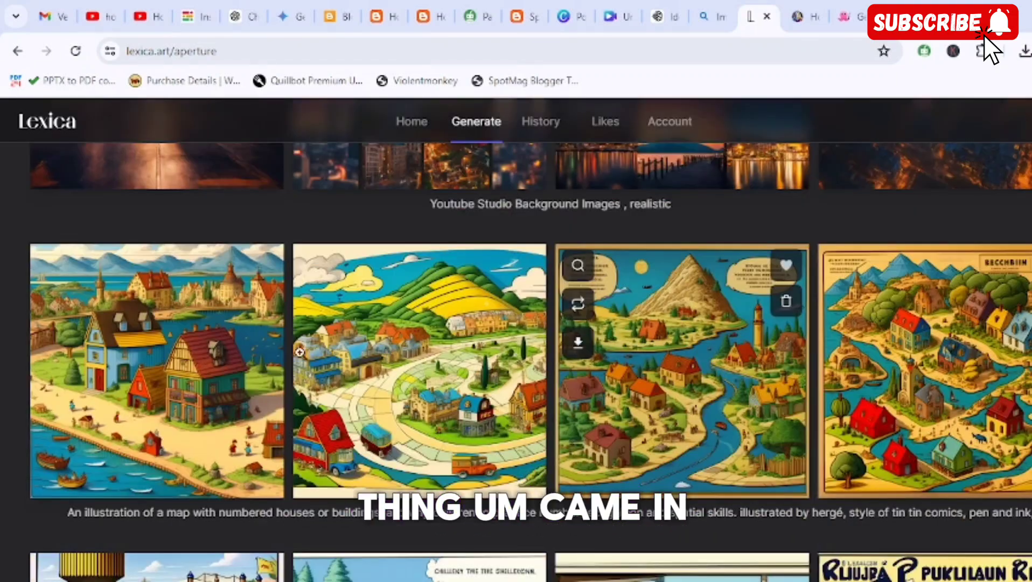
scroll(300, 353, down, 3)
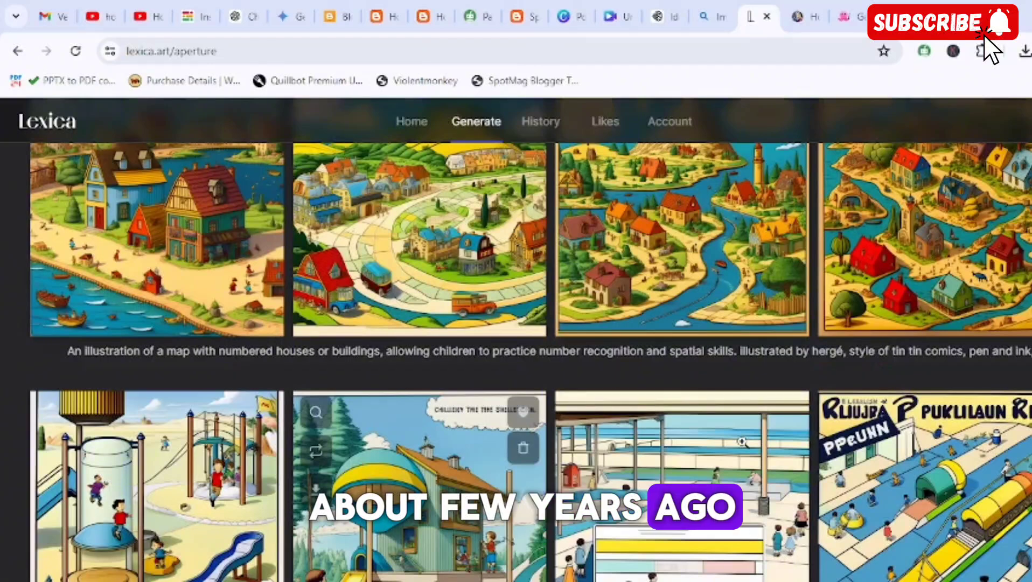
scroll(498, 311, up, 15)
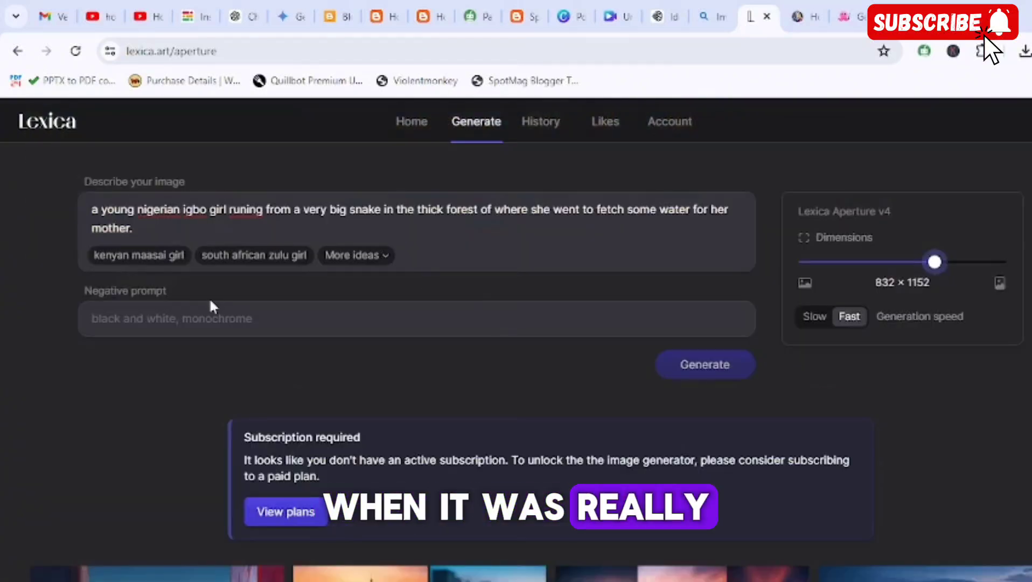
click(412, 124)
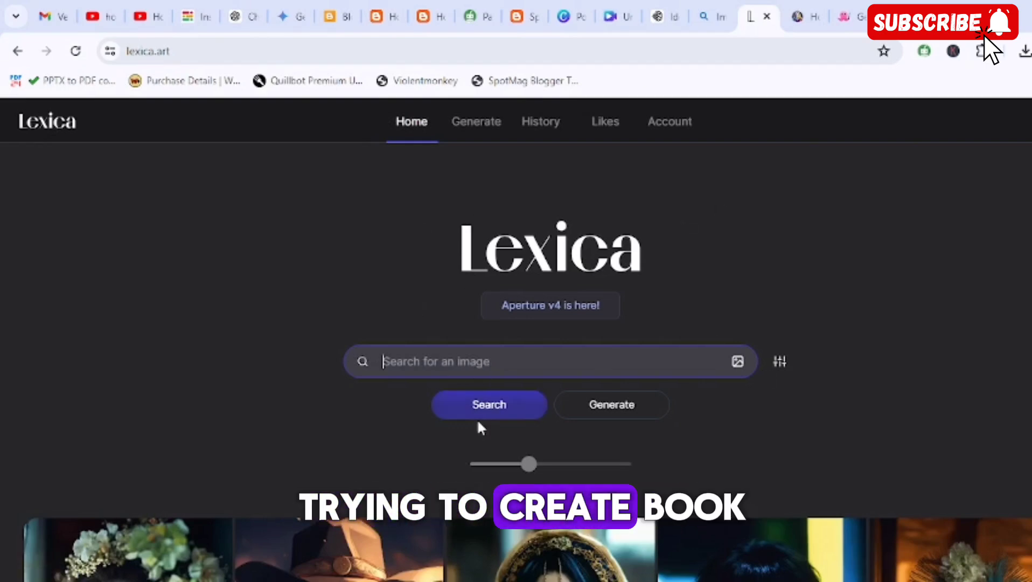
scroll(479, 422, down, 4)
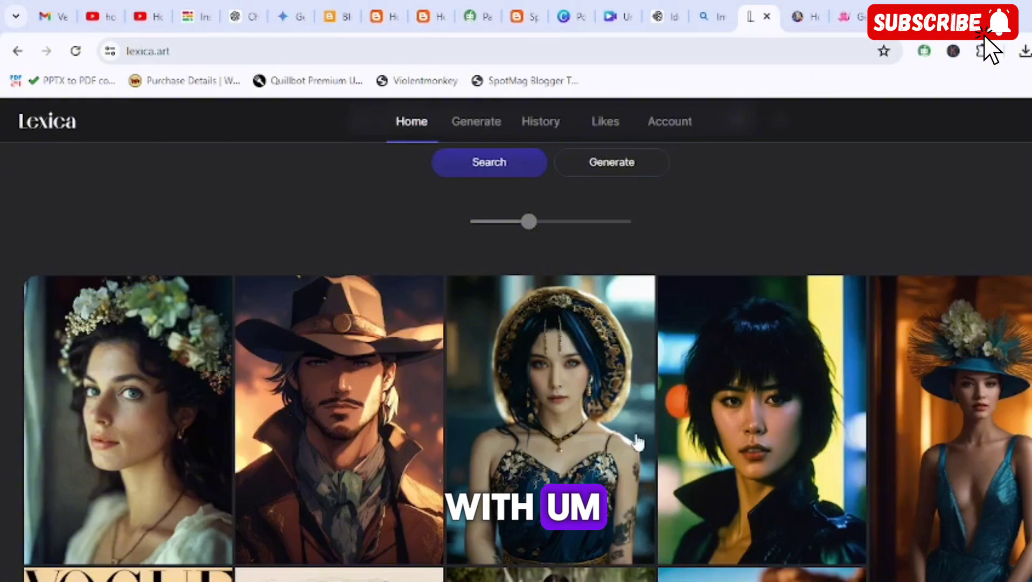
scroll(637, 442, down, 10)
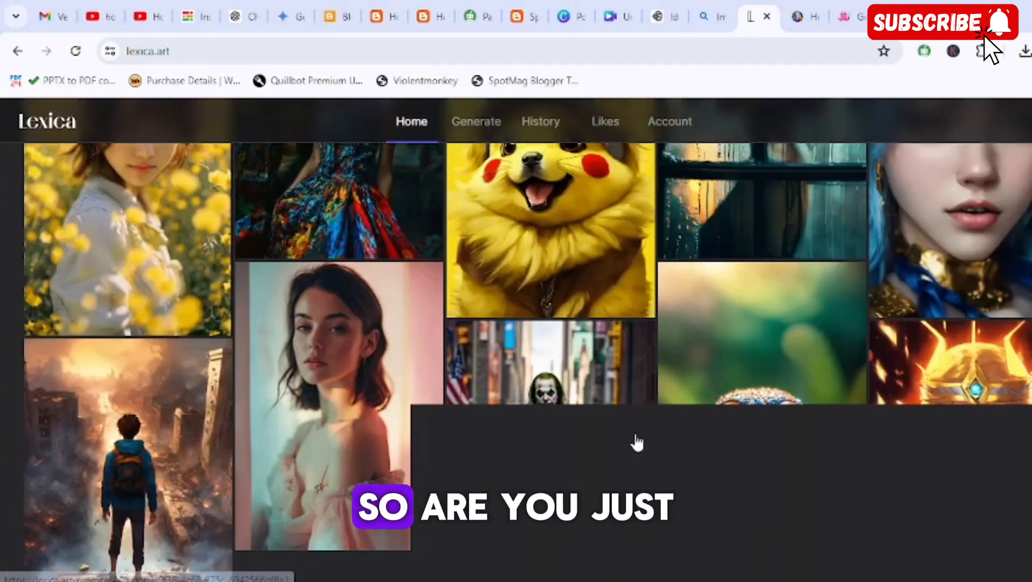
scroll(636, 441, down, 5)
scroll(636, 439, down, 5)
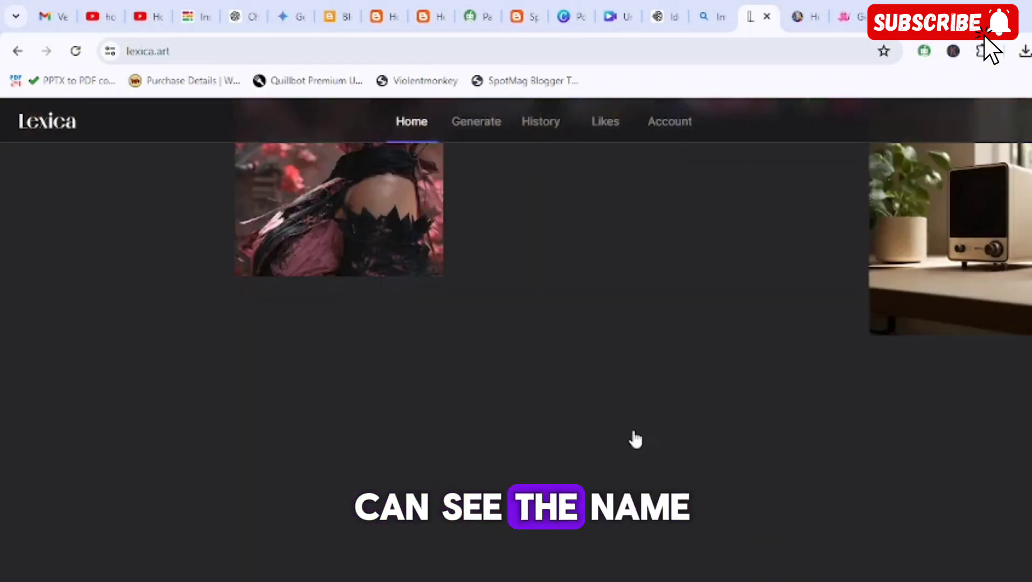
scroll(634, 438, up, 20)
scroll(620, 399, up, 4)
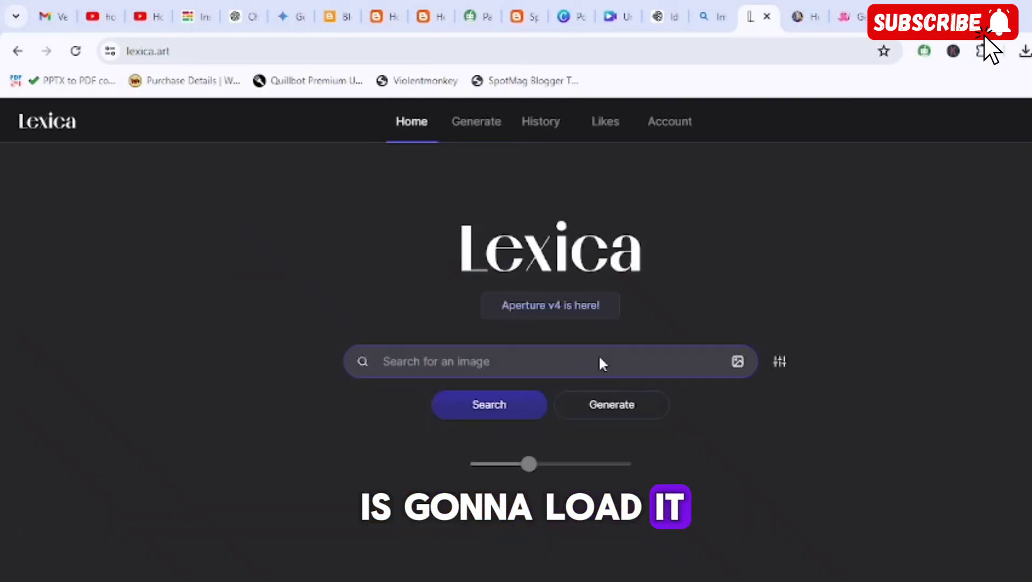
click(488, 407)
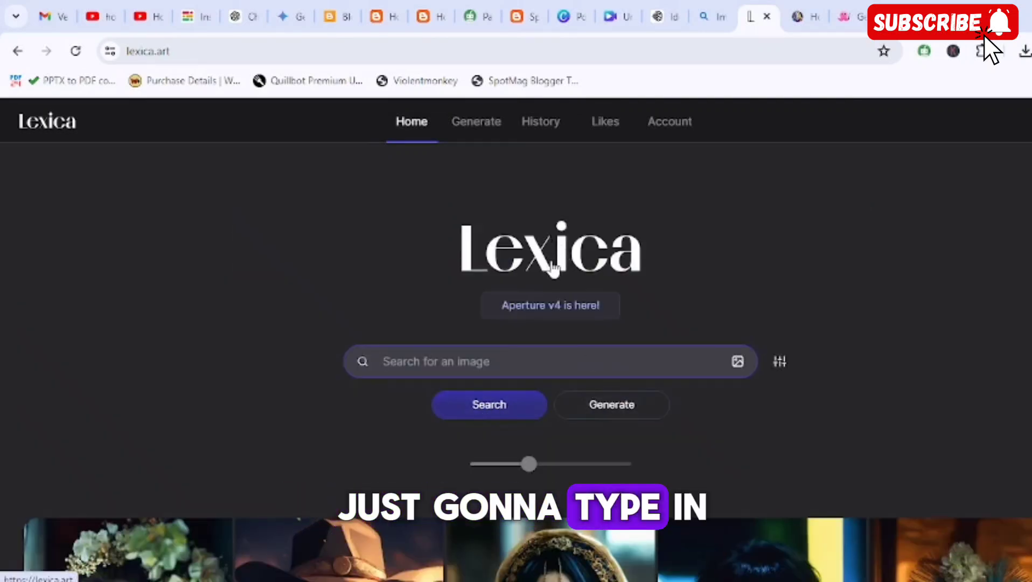
scroll(454, 392, down, 3)
scroll(454, 391, up, 3)
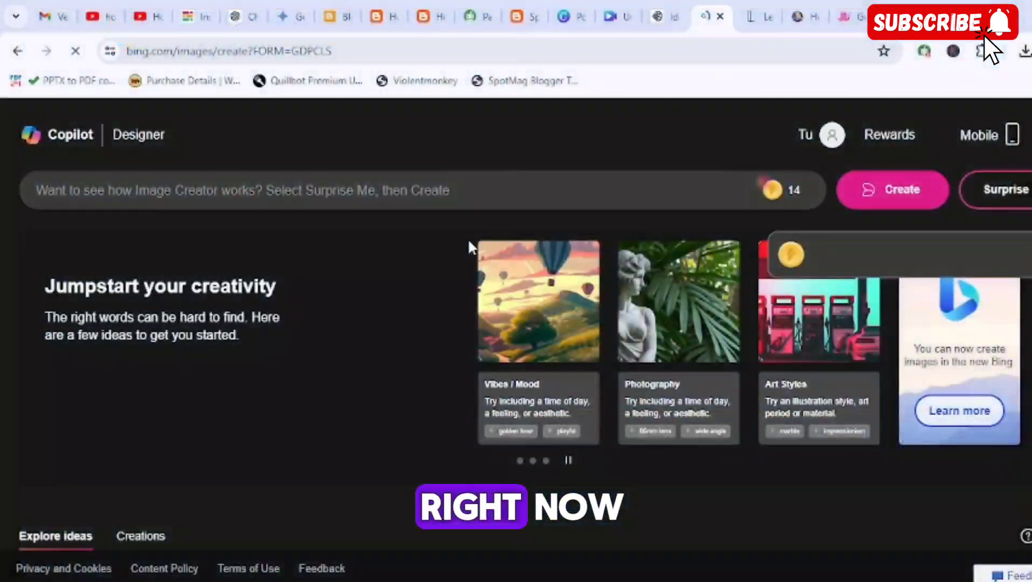
Scroll the Copilot Designer page holding the Igbo girl fleeing the giant snake image.
scroll(327, 318, down, 4)
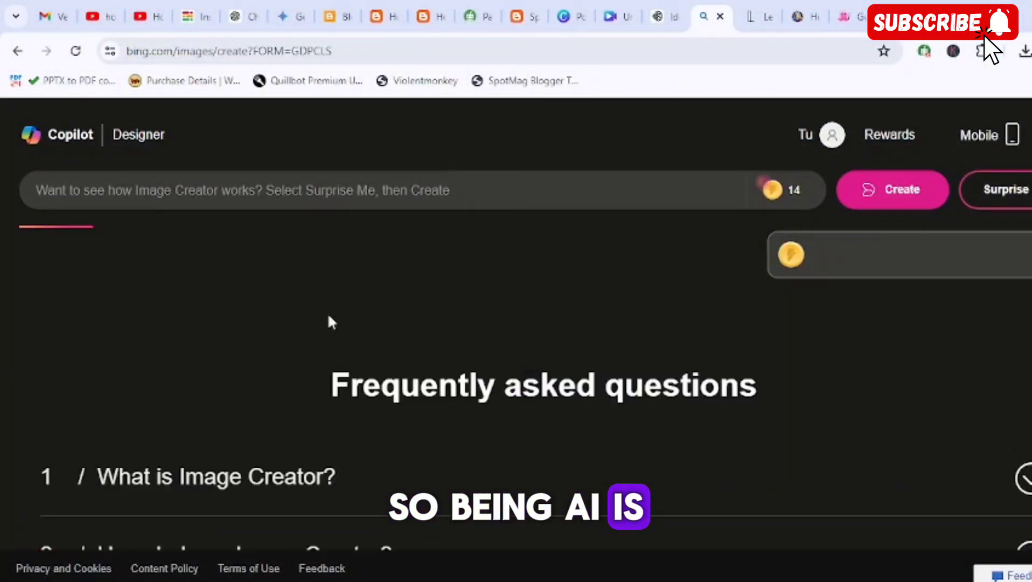
scroll(330, 322, up, 4)
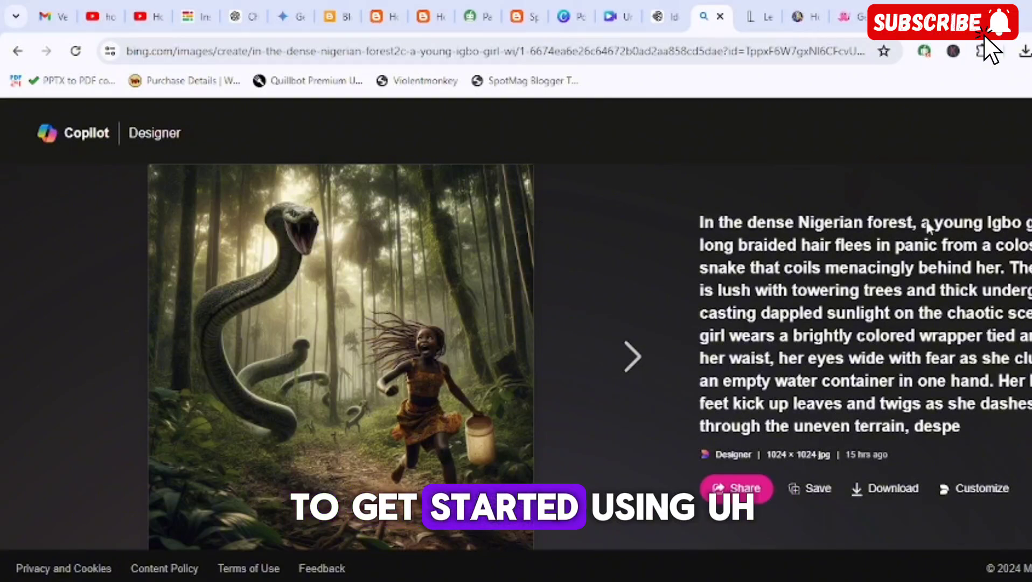
Step forward through three more forest snake-chase versions, then back two.
click(634, 358)
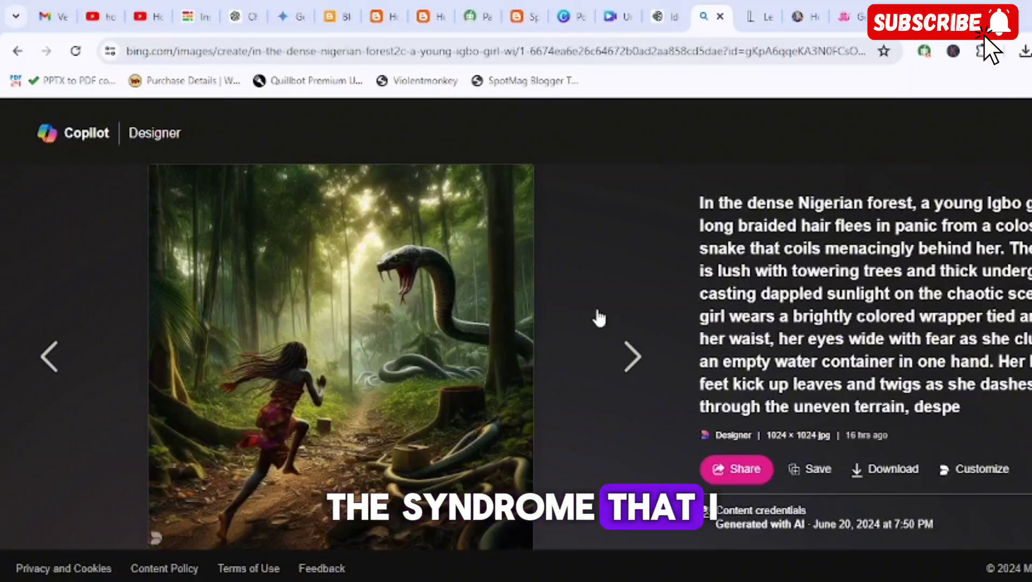
click(634, 356)
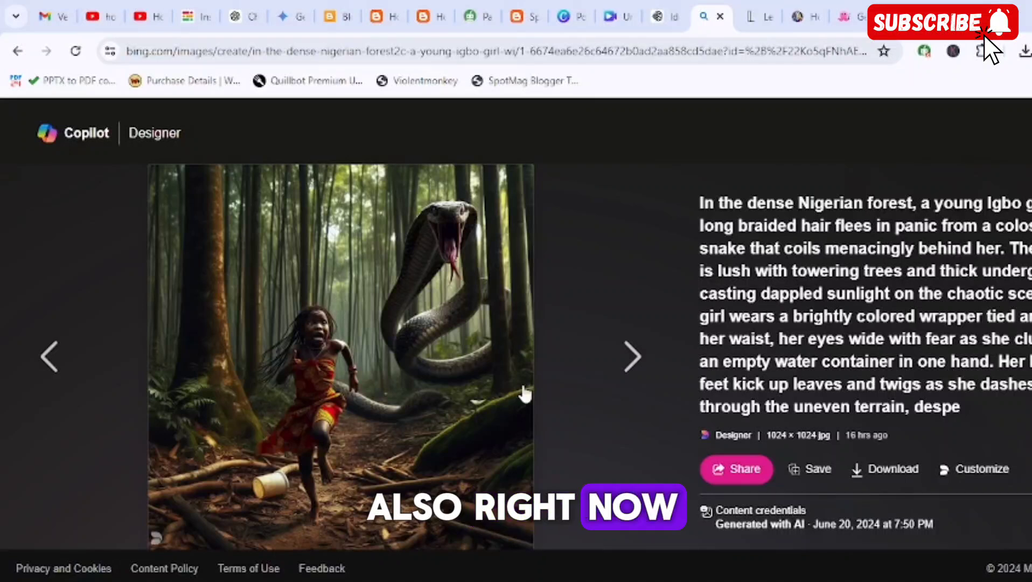
click(625, 359)
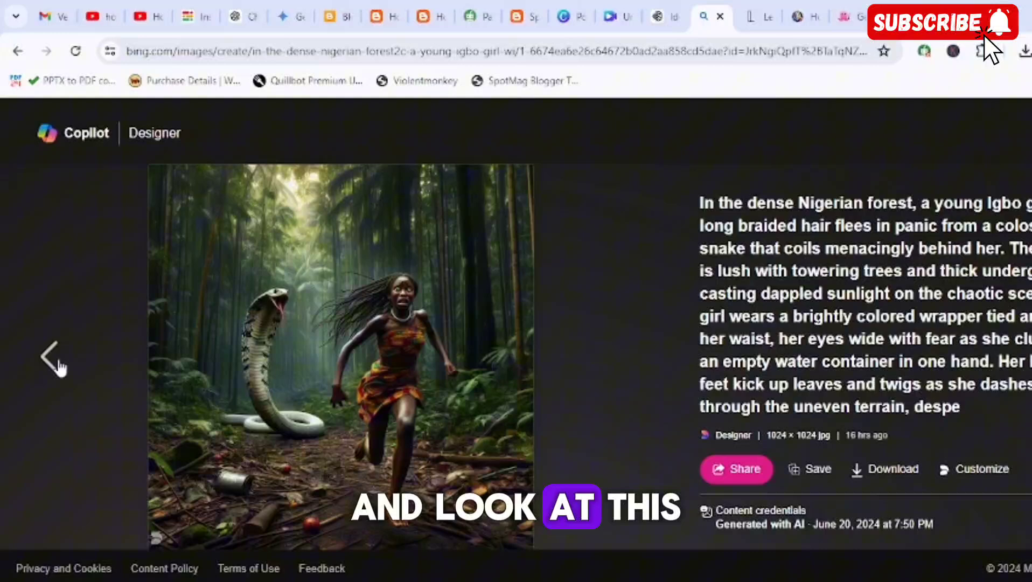
click(49, 358)
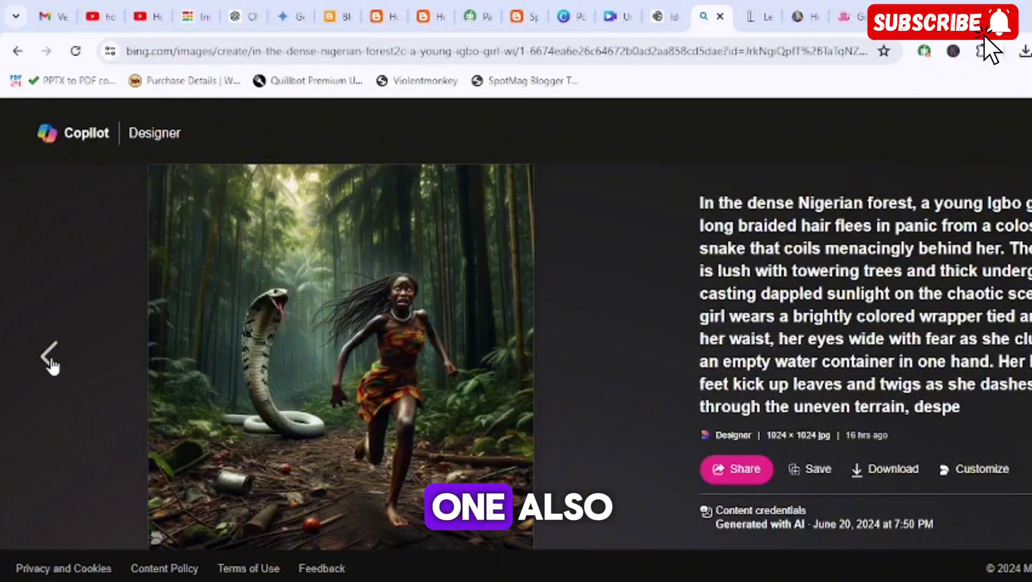
click(49, 360)
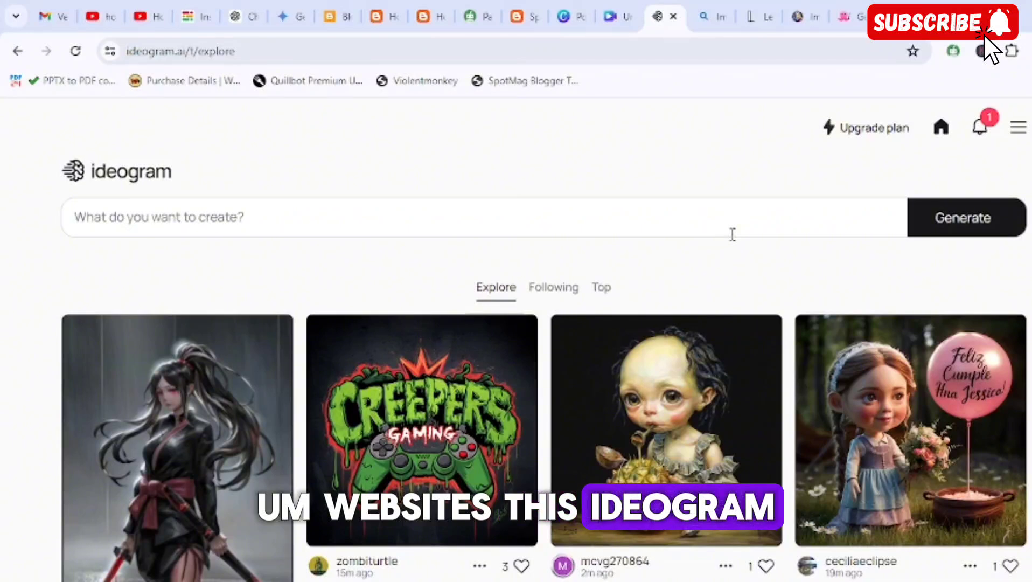
Select the prompt box on Ideogram's Explore page.
click(733, 234)
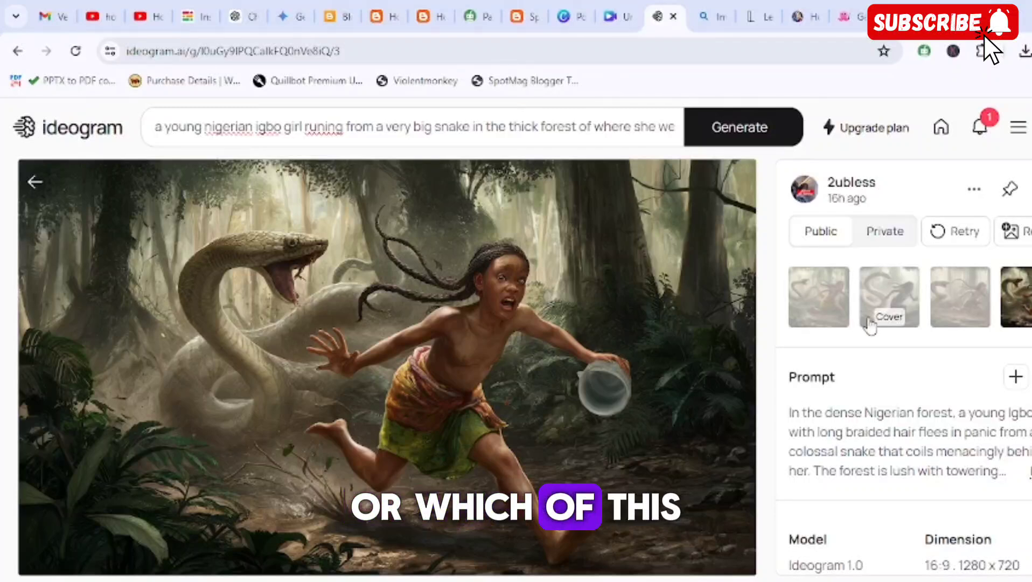
click(960, 302)
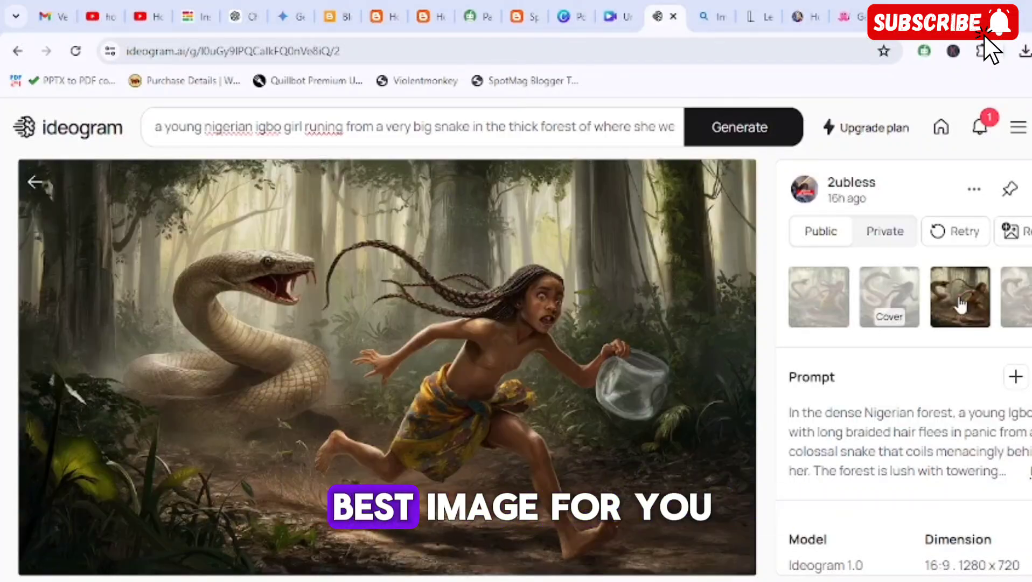
click(886, 297)
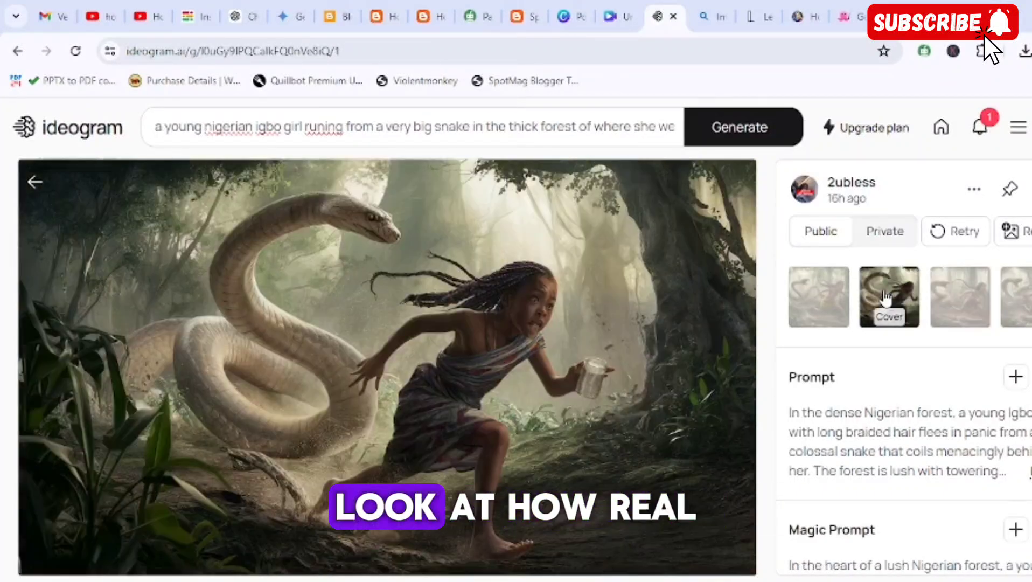
click(834, 301)
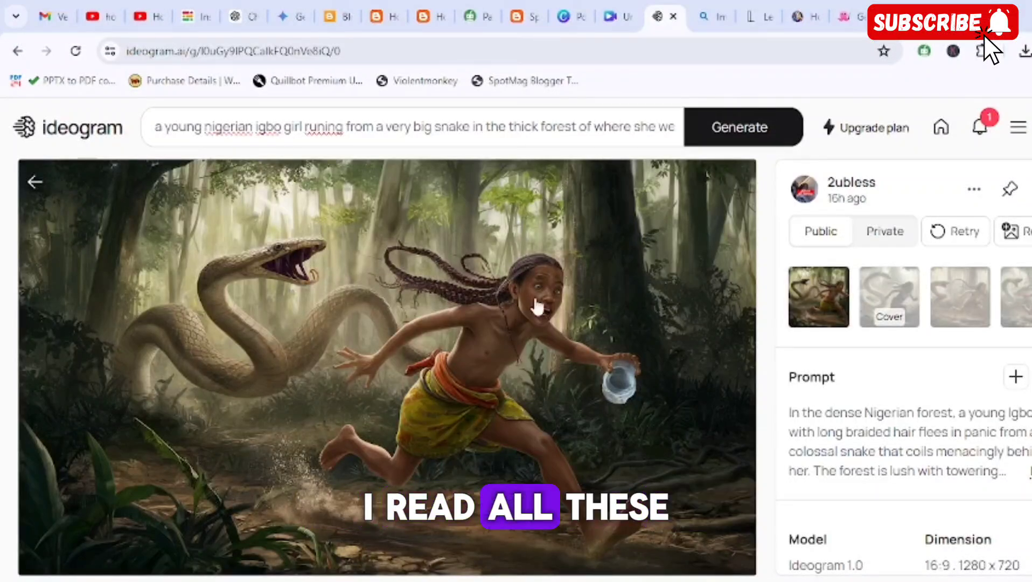
click(886, 294)
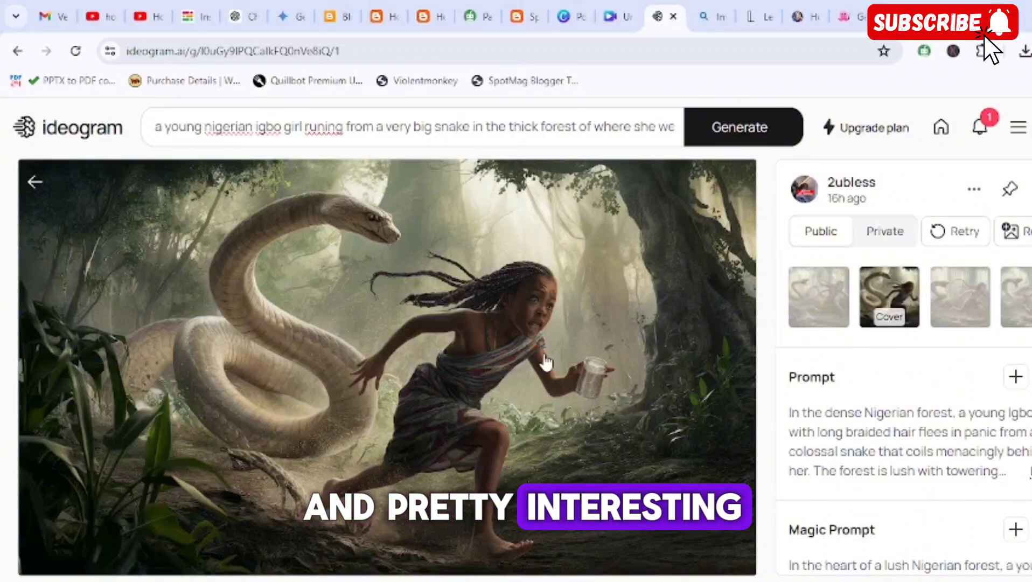
click(952, 304)
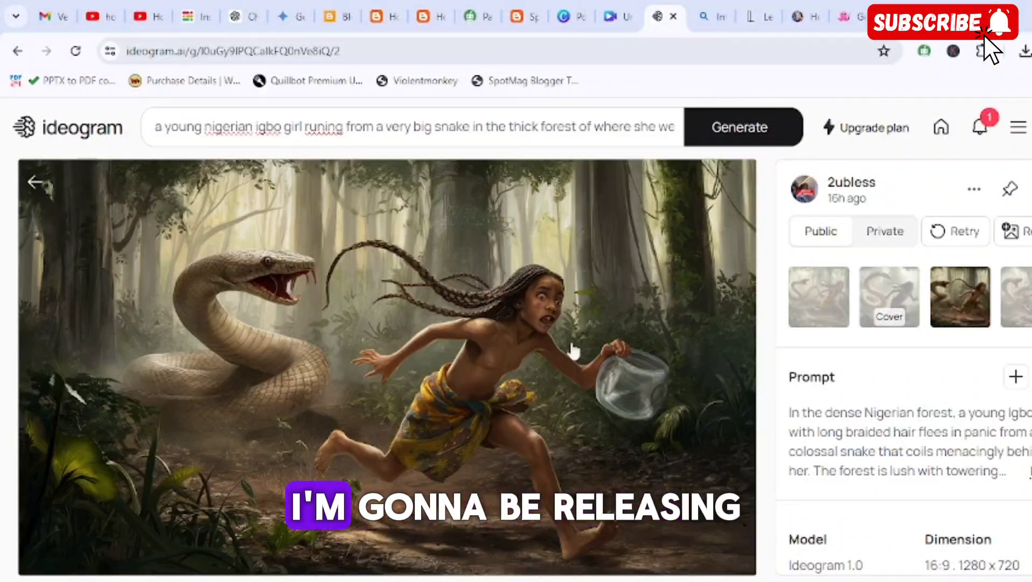
click(1026, 309)
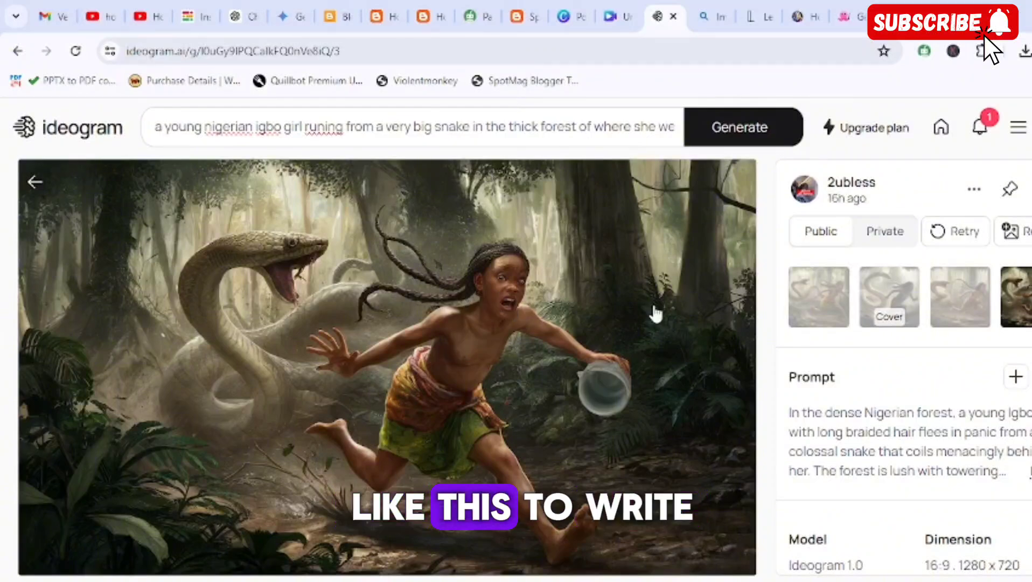
scroll(711, 345, down, 3)
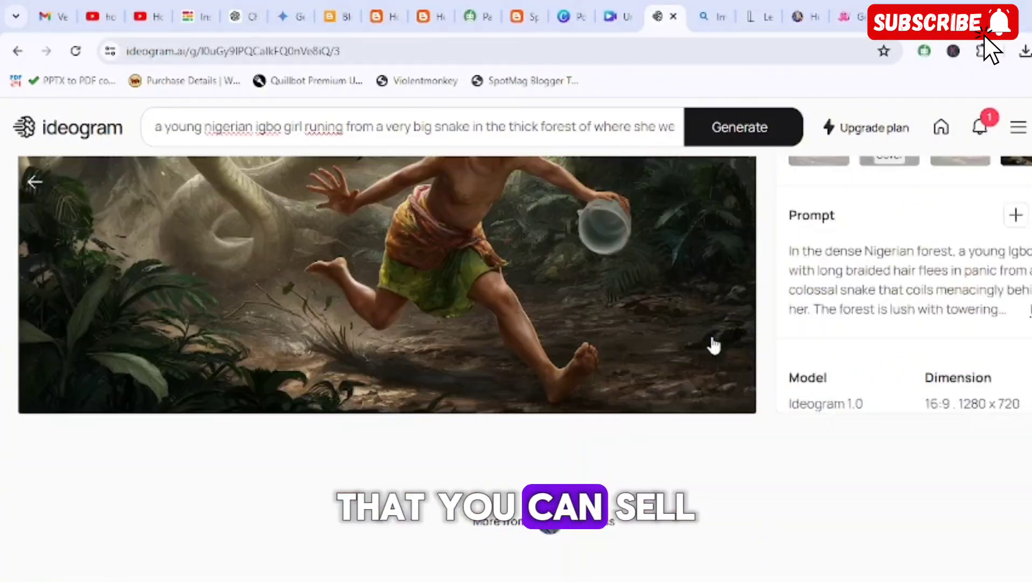
scroll(710, 345, up, 3)
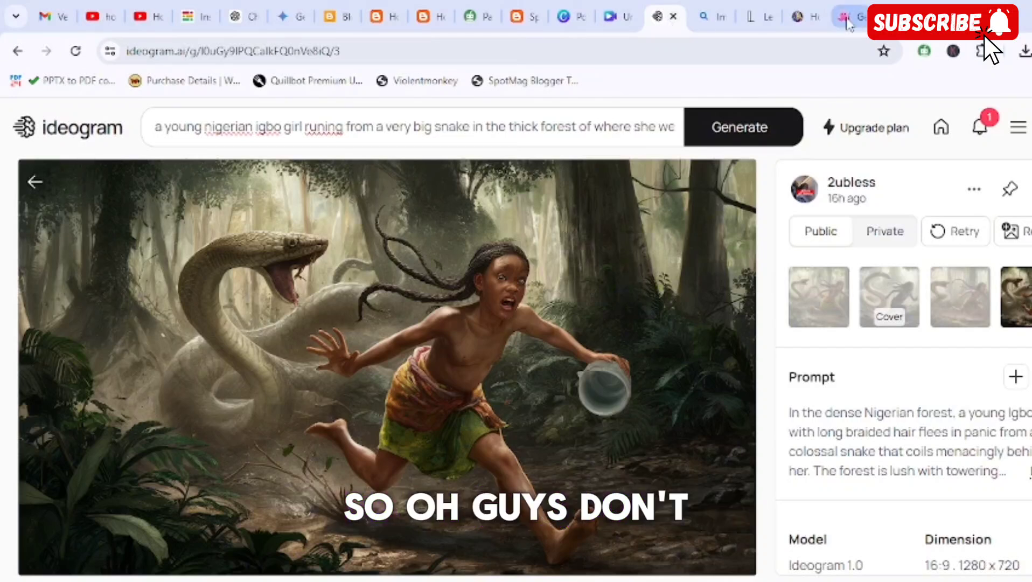
mouse_move(722, 34)
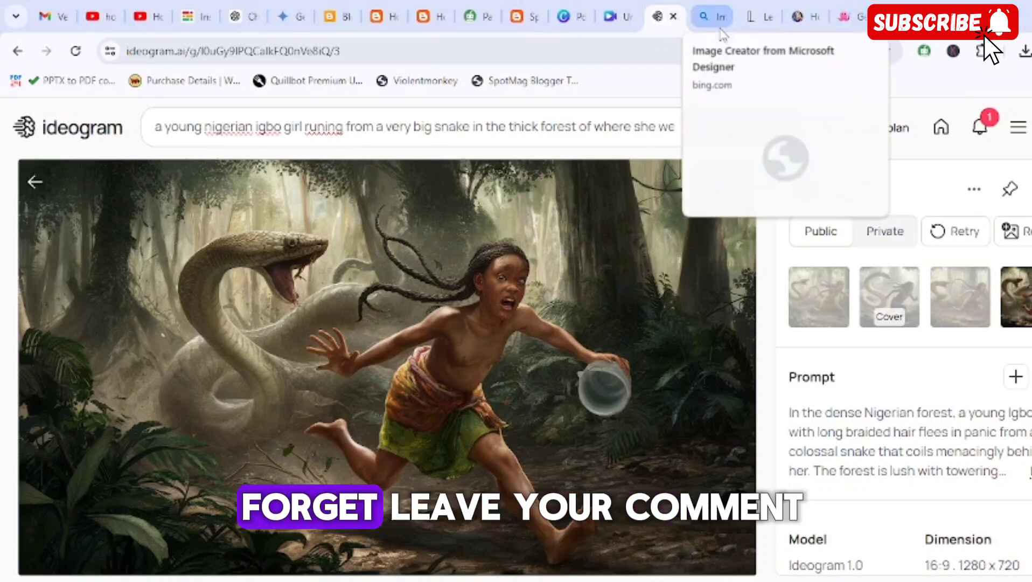